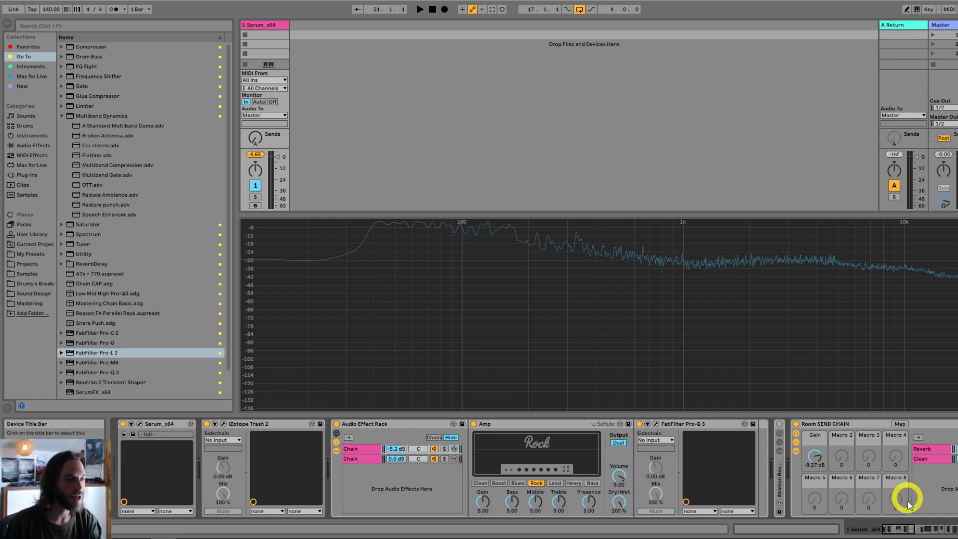
Review the Serum track's existing device chain from the synth through to the Spectrum at its end.
click(913, 530)
drag(915, 533, 928, 534)
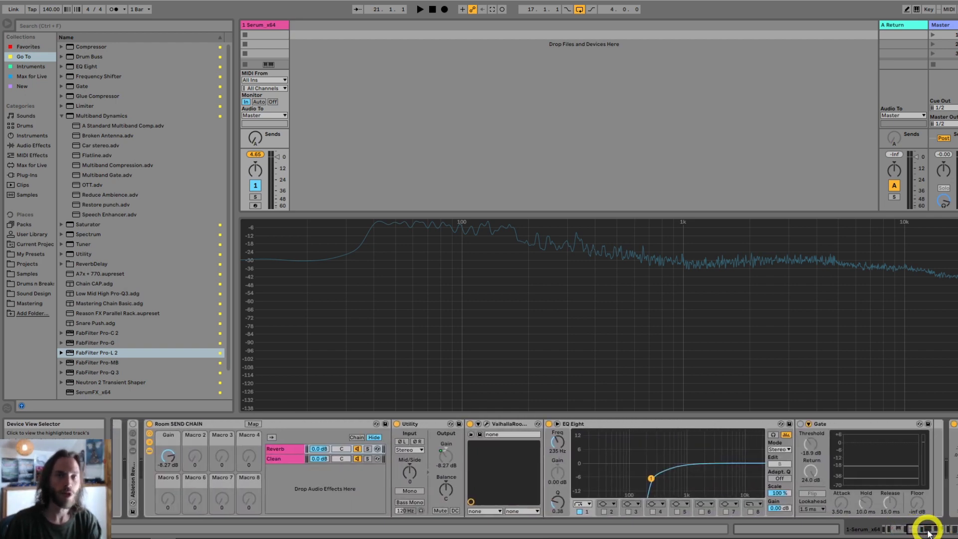
drag(928, 533, 945, 535)
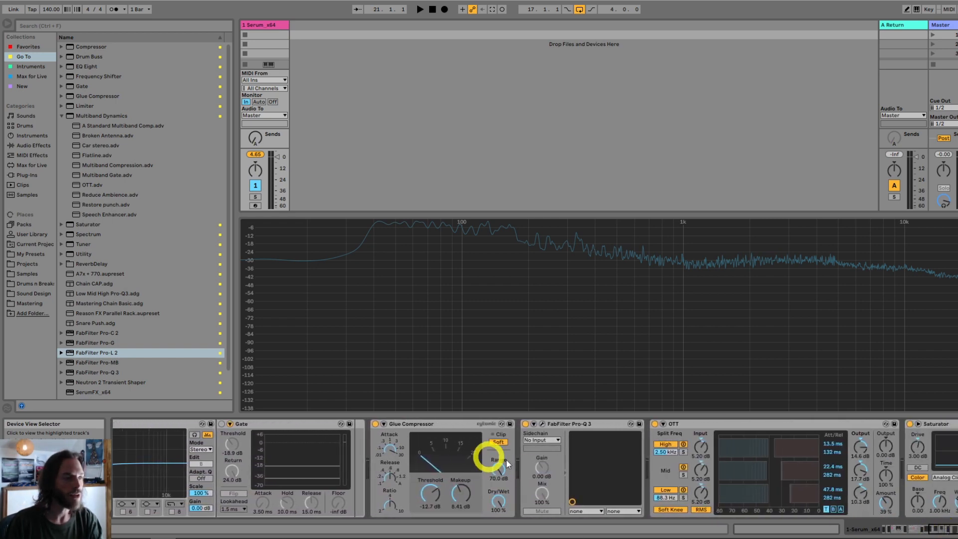
drag(444, 457, 385, 474)
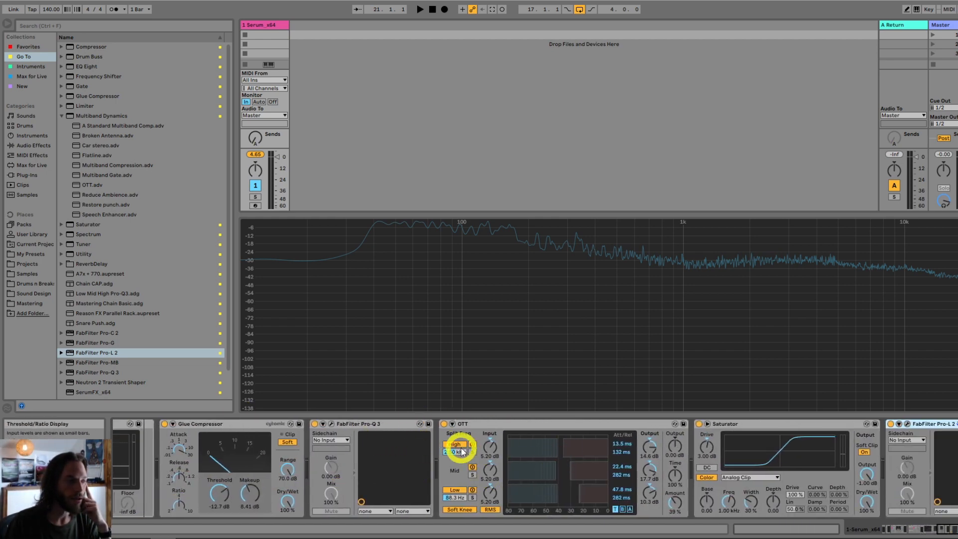
drag(601, 448, 343, 446)
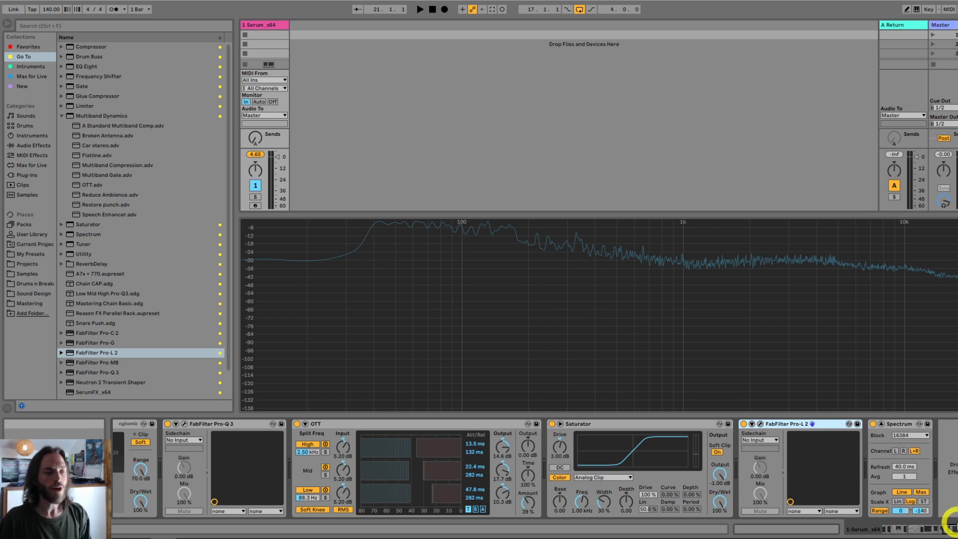
drag(954, 532, 851, 529)
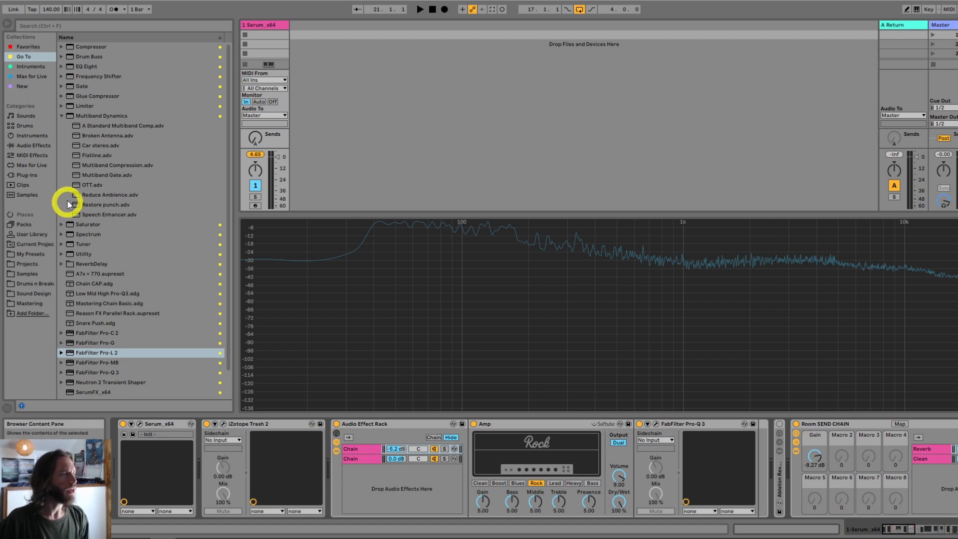
Insert a Flanger audio effect between Serum and iZotope Trash 2, and set its high pass to 157 Hz.
click(33, 146)
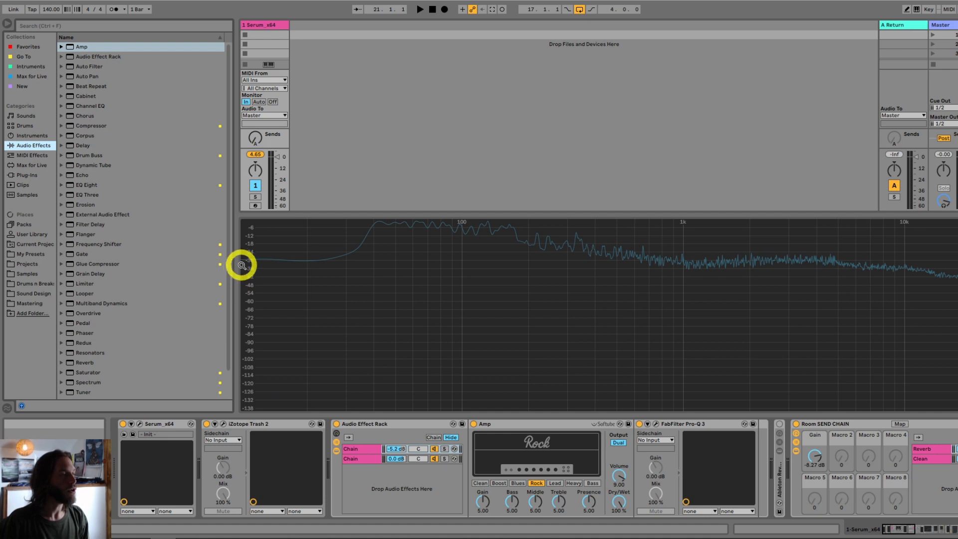
drag(84, 234, 225, 468)
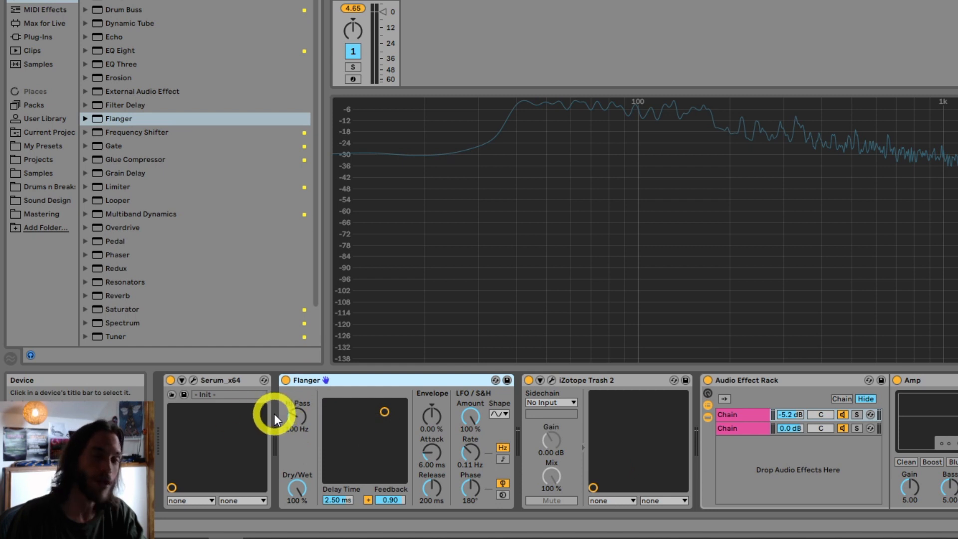
drag(297, 420, 298, 423)
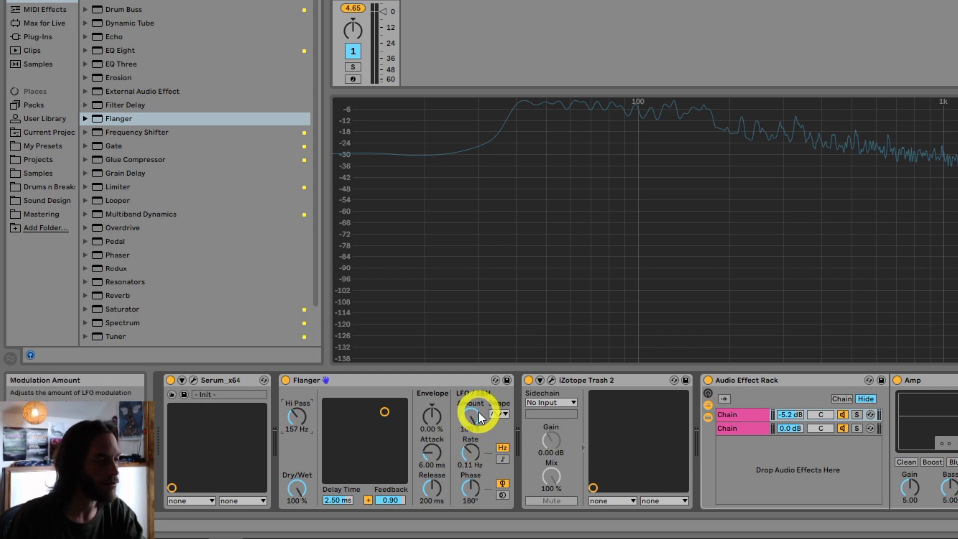
Set the Flanger's LFO rate to 0.04 Hz, phase to 0°, dry/wet to 63.5% and feedback to 0.72, and audition the sound.
drag(477, 454, 477, 519)
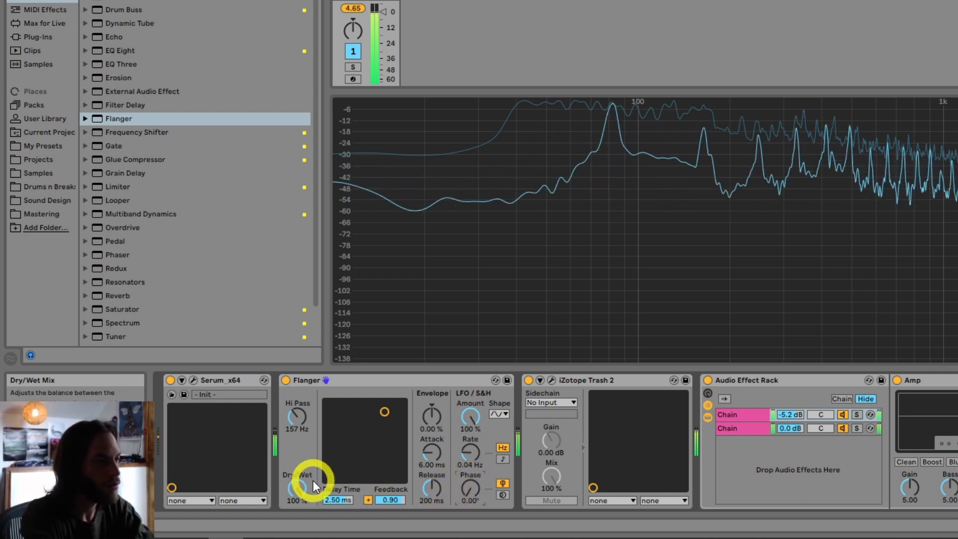
drag(299, 478, 299, 499)
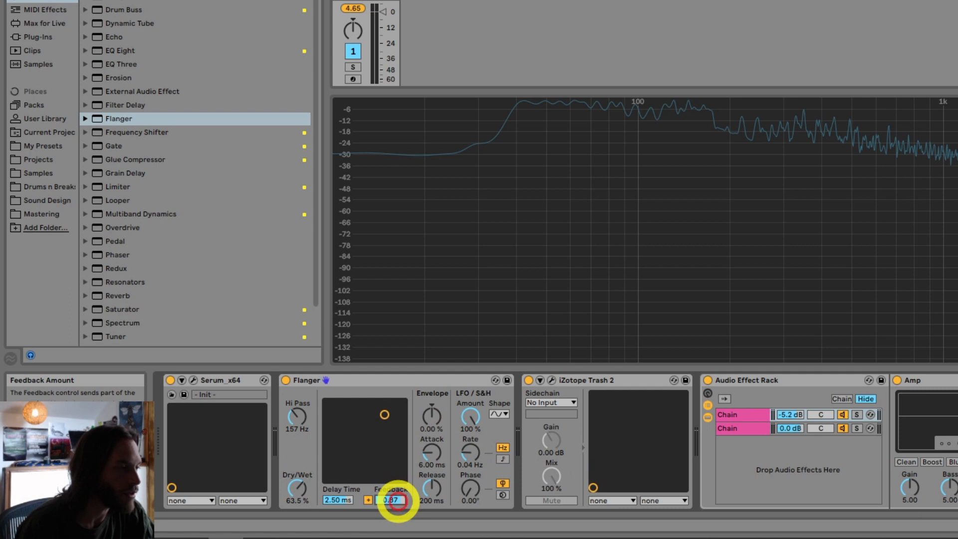
drag(398, 501, 399, 508)
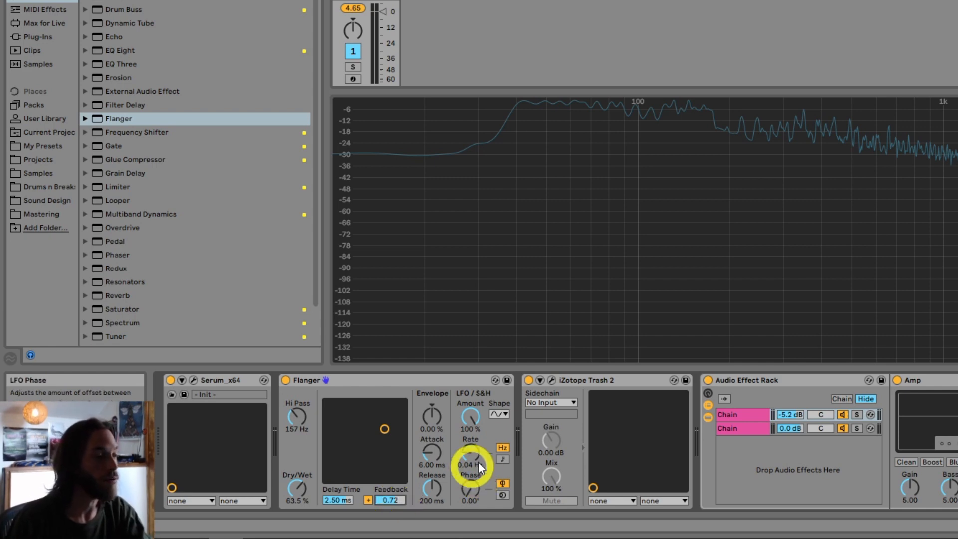
key(space)
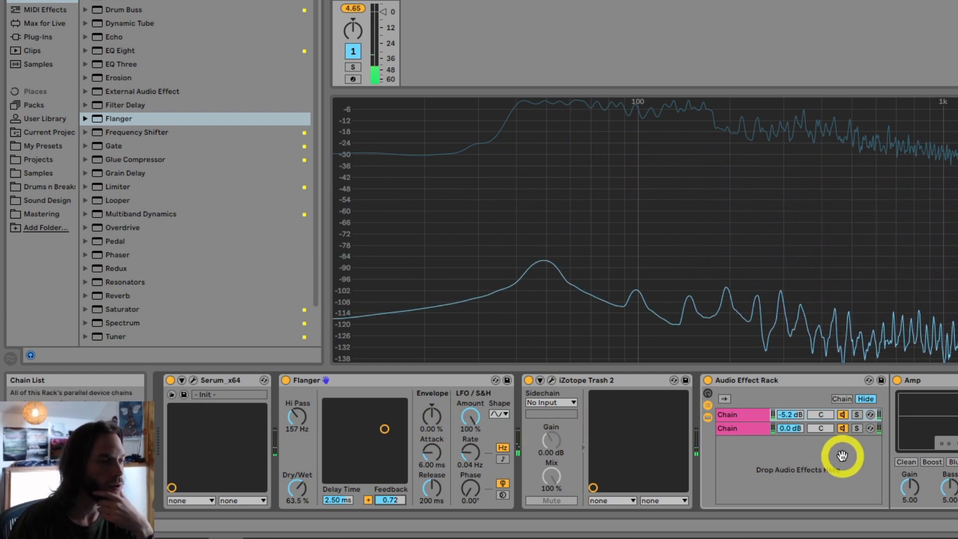
drag(843, 455, 957, 455)
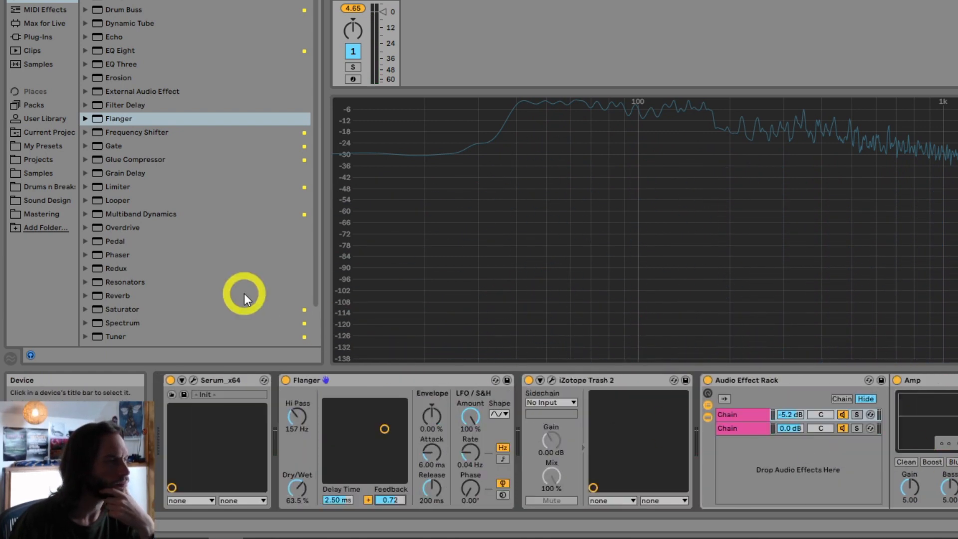
Insert the Soundtoys PhaseMistress plug-in between the Flanger and iZotope Trash 2.
click(44, 37)
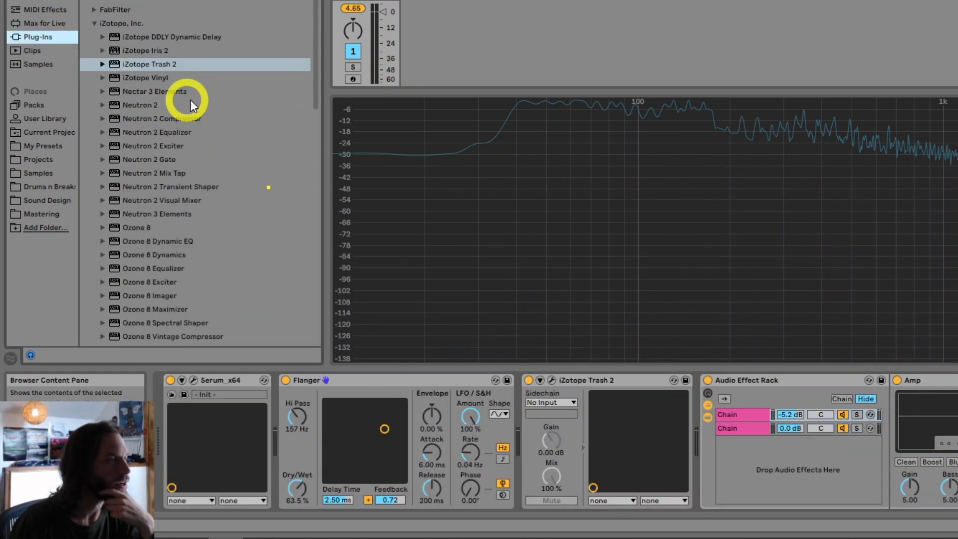
click(94, 23)
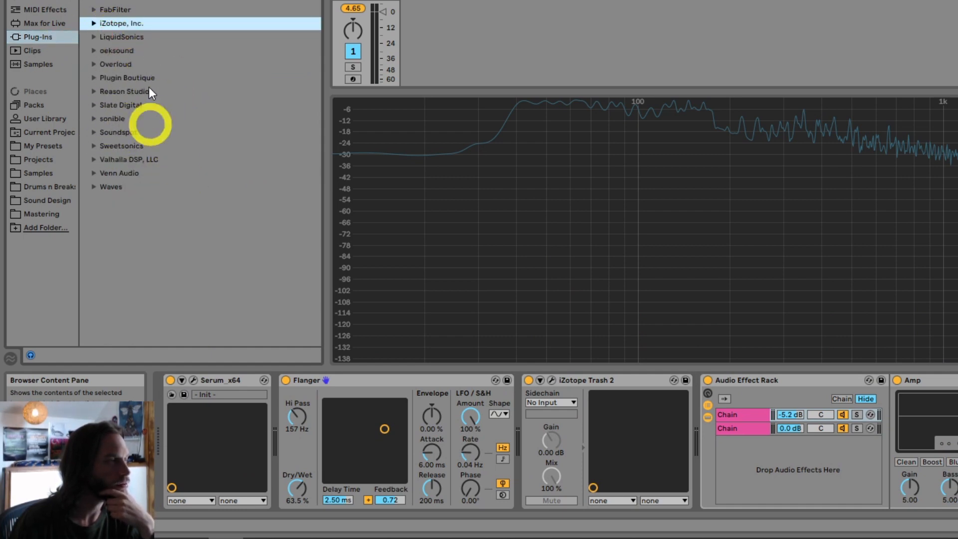
click(119, 1)
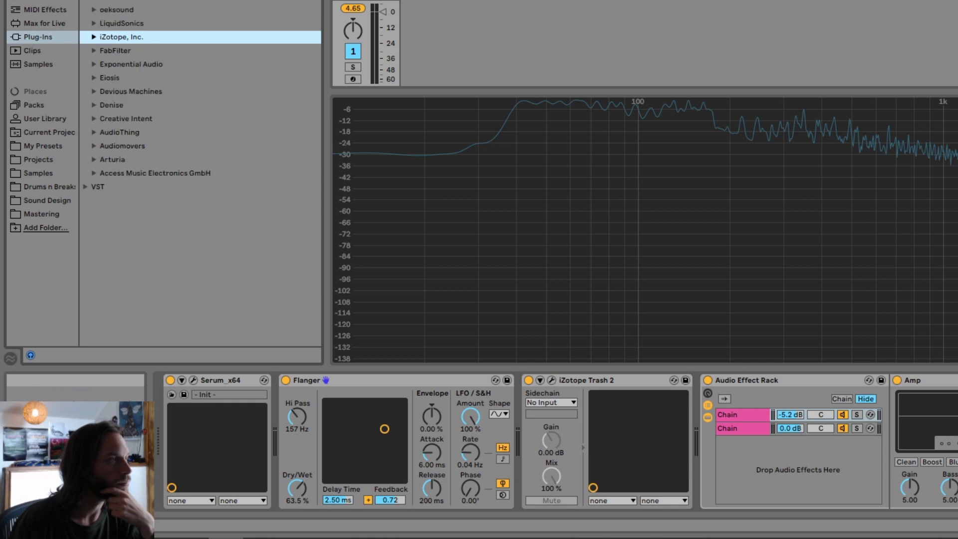
click(120, 1)
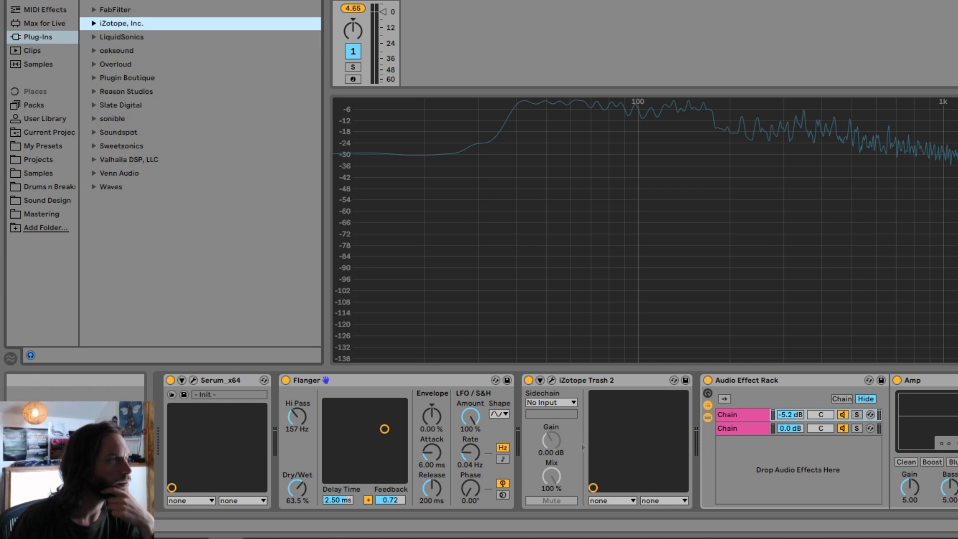
click(125, 1)
click(93, 22)
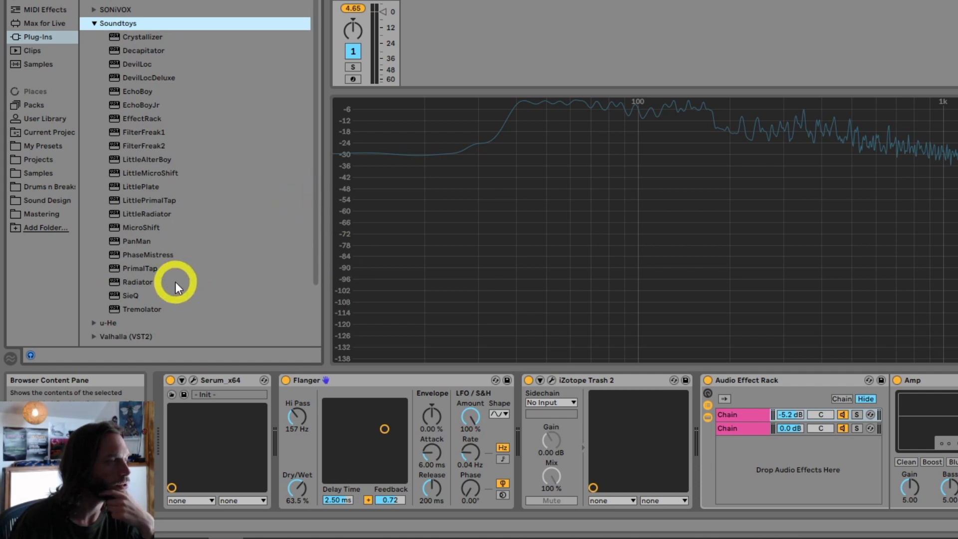
drag(151, 254, 631, 394)
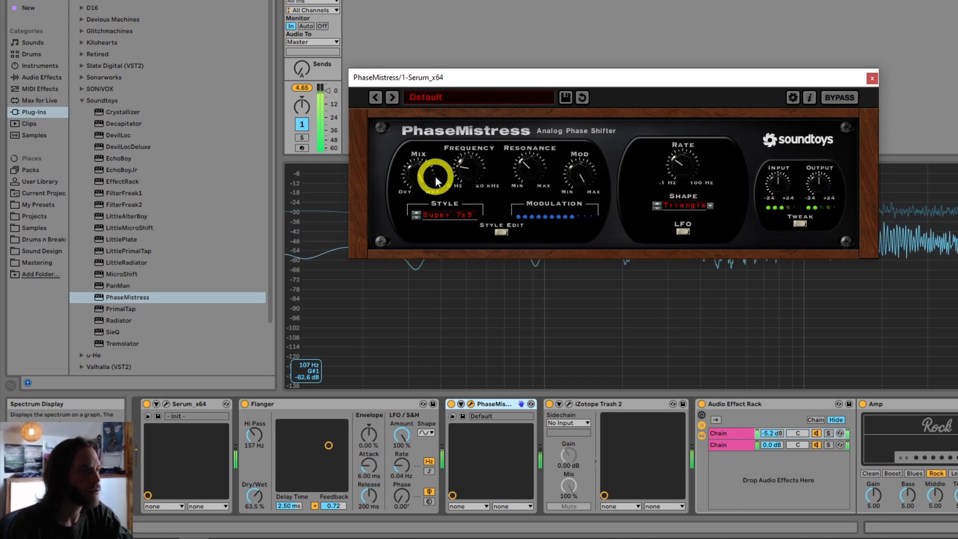
Lower PhaseMistress's mix and frequency, adjust its resonance, switch its style to Super 7-1, and close the plug-in window.
drag(418, 178, 409, 244)
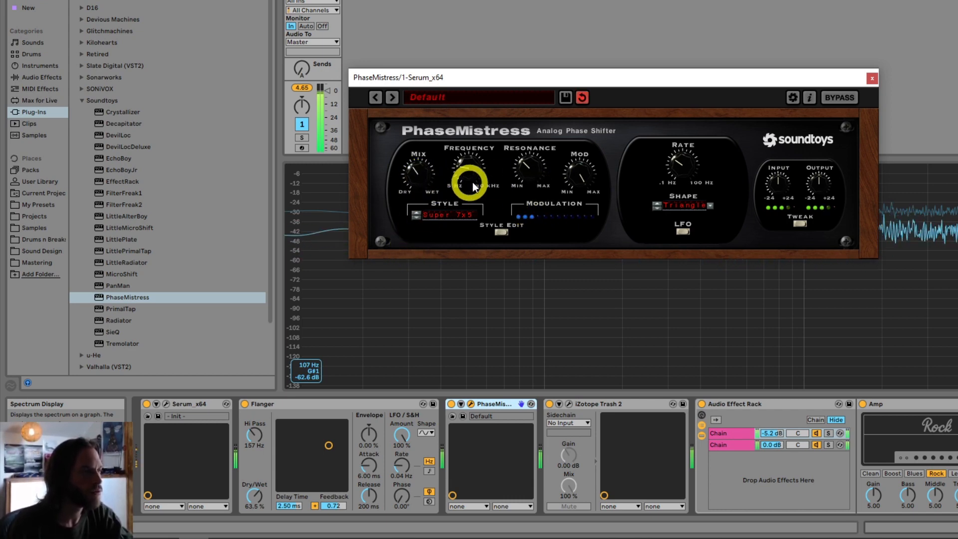
drag(477, 175, 473, 186)
mouse_move(535, 174)
mouse_down()
mouse_move(535, 161)
mouse_move(531, 184)
mouse_up()
click(416, 219)
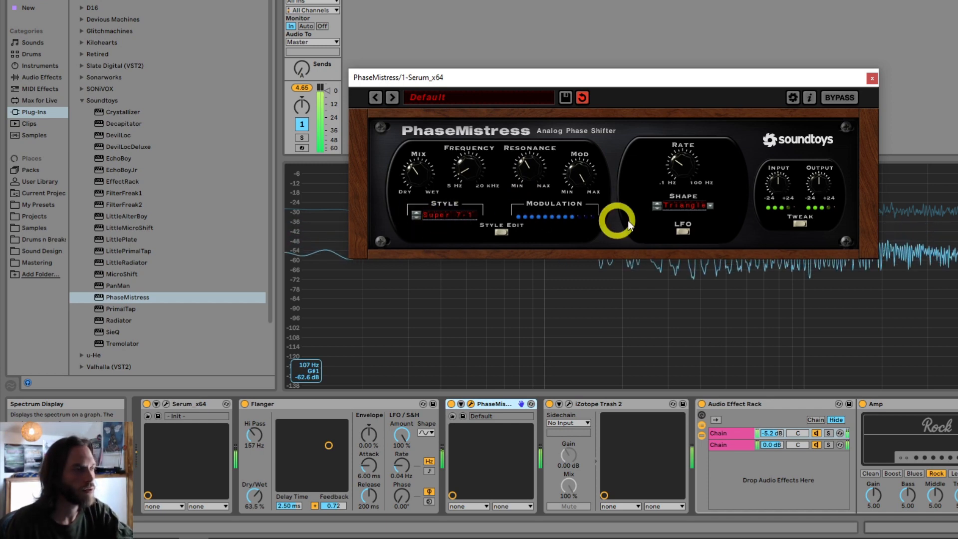
click(871, 81)
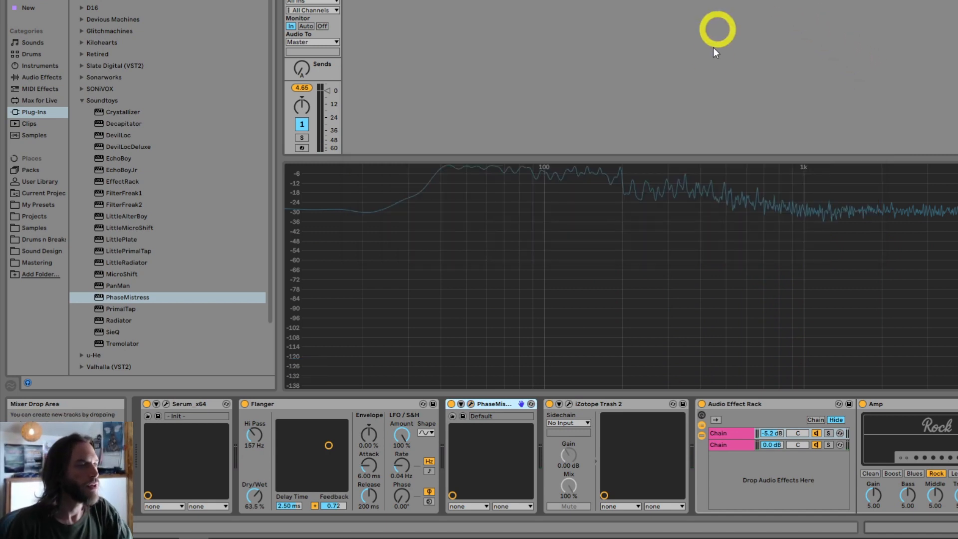
Insert the Lustrous Plates SEND CHAIN rack from the ReverbDelay collection directly after PhaseMistress.
mouse_move(663, 188)
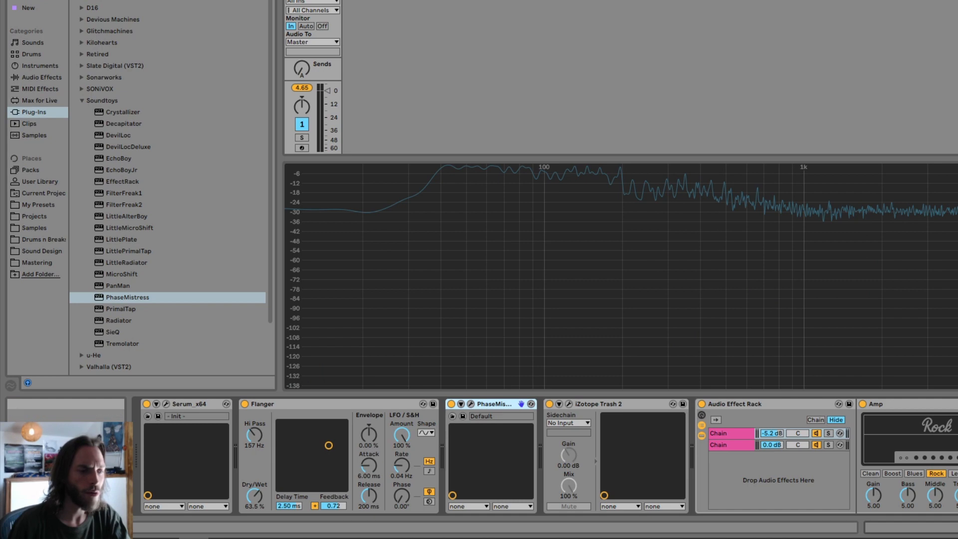
mouse_move(942, 527)
mouse_down()
mouse_move(955, 528)
mouse_move(942, 528)
mouse_up()
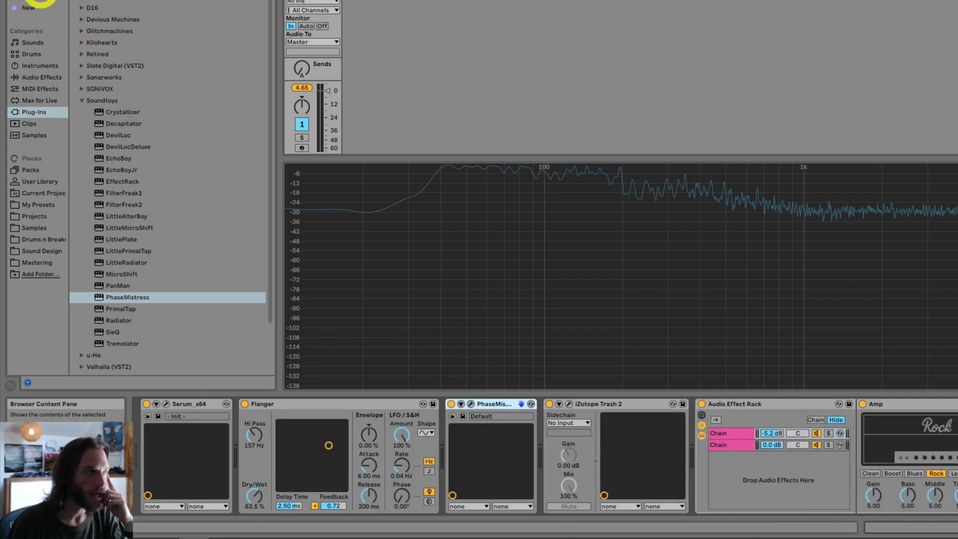
click(40, 1)
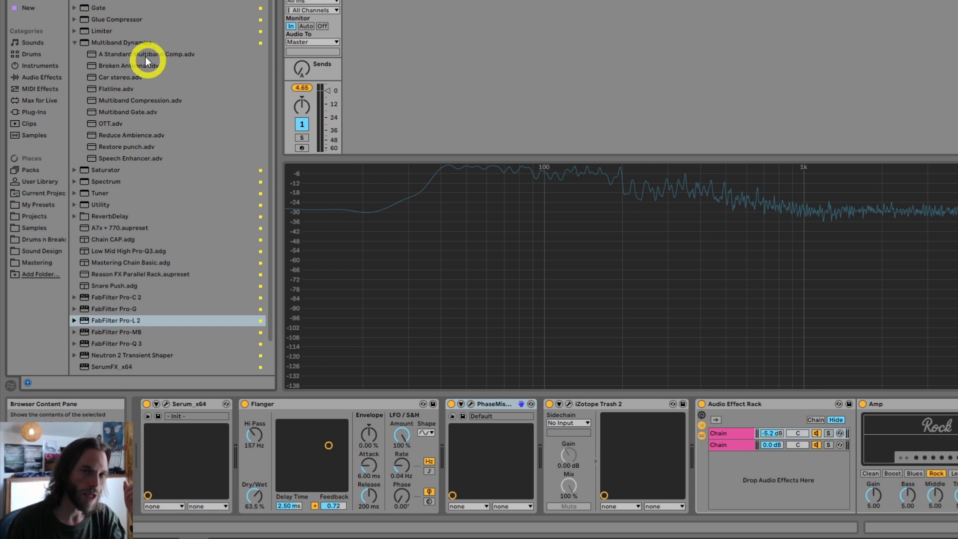
click(72, 42)
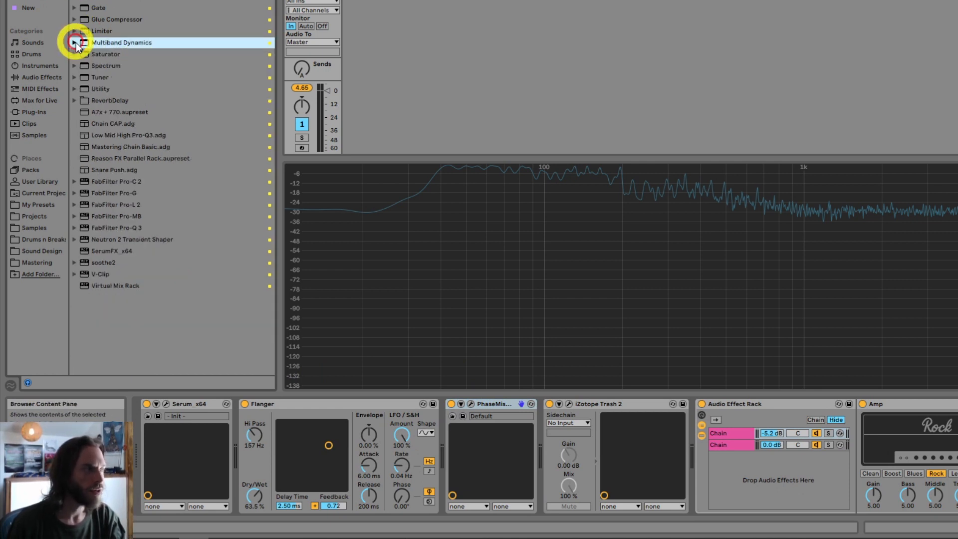
click(75, 101)
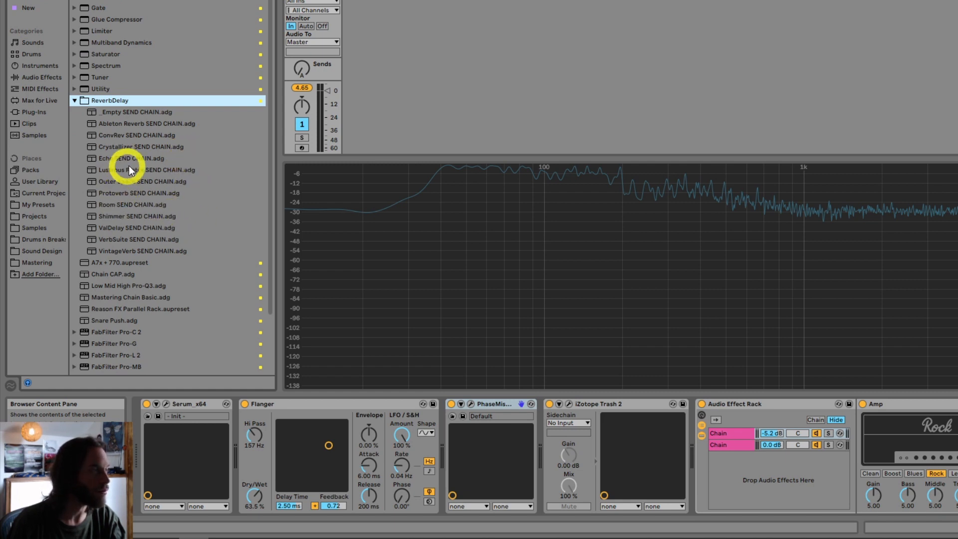
mouse_move(122, 170)
mouse_down()
mouse_move(376, 426)
mouse_move(254, 418)
mouse_move(540, 424)
mouse_up()
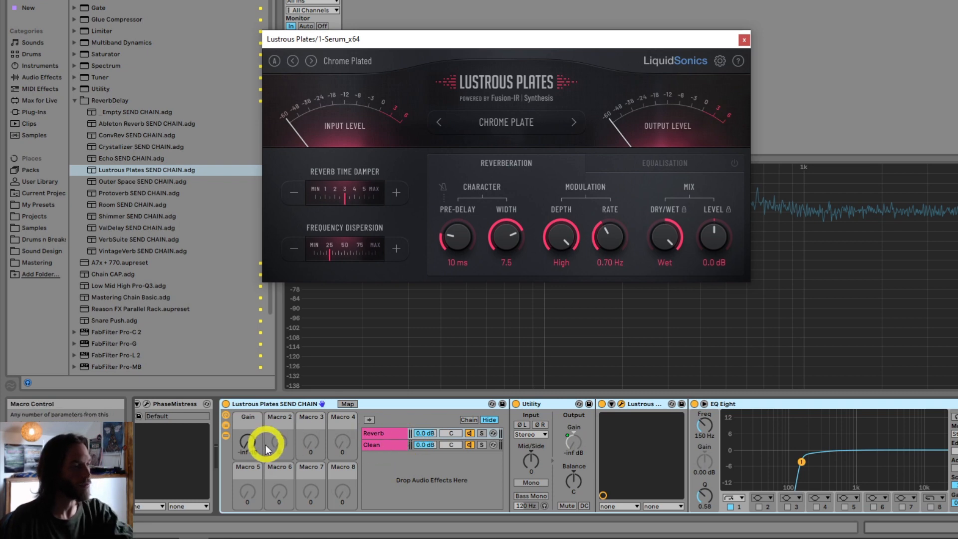
Raise the Lustrous Plates SEND CHAIN rack's Gain macro to -6.34 dB.
drag(248, 443, 248, 443)
drag(813, 441, 681, 441)
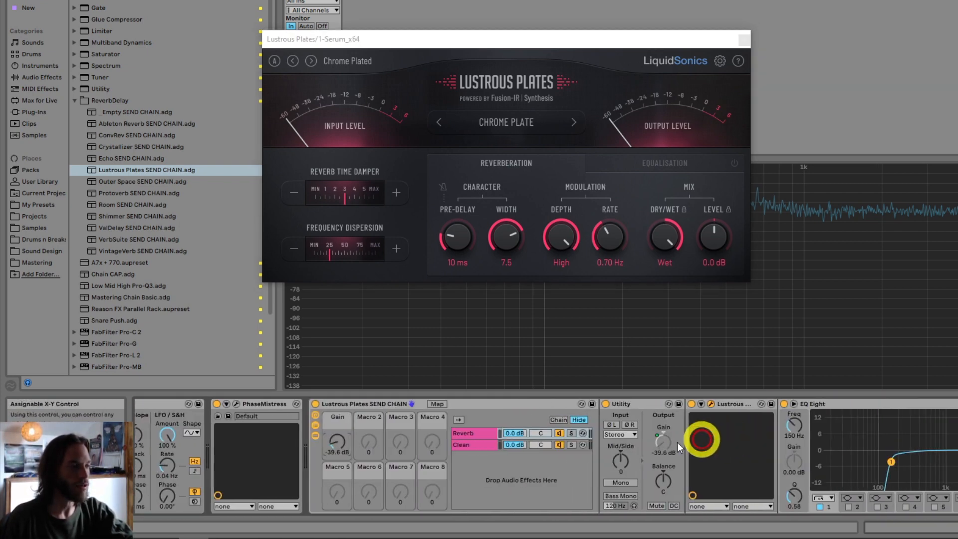
drag(332, 443, 332, 442)
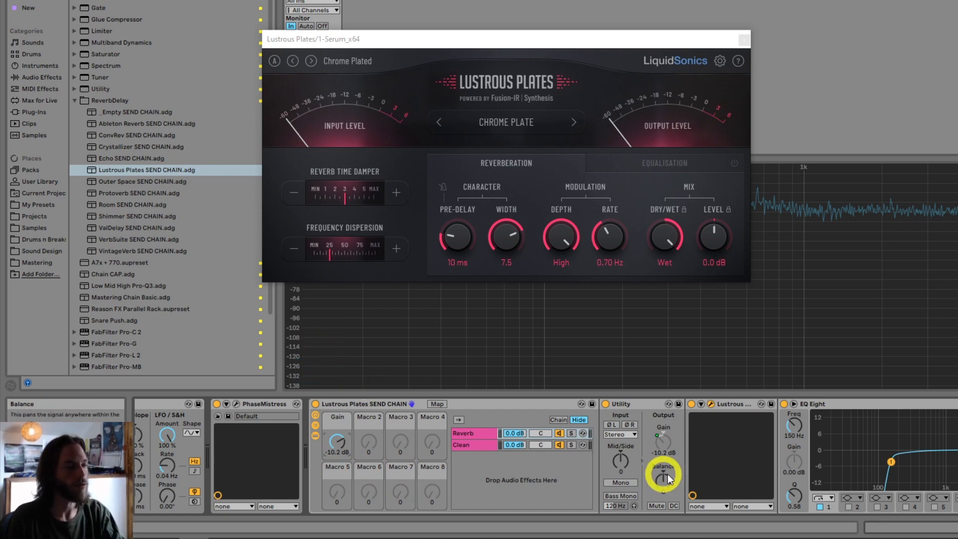
drag(340, 437, 340, 427)
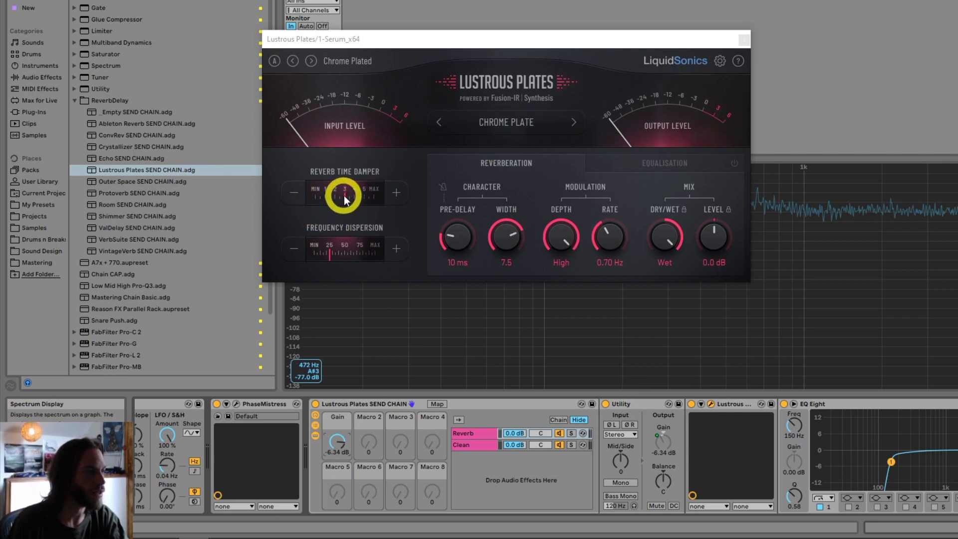
In Lustrous Plates, set the reverb time damper to 1, choose Beryllium Plate, and raise frequency dispersion above 75.
drag(343, 196, 308, 199)
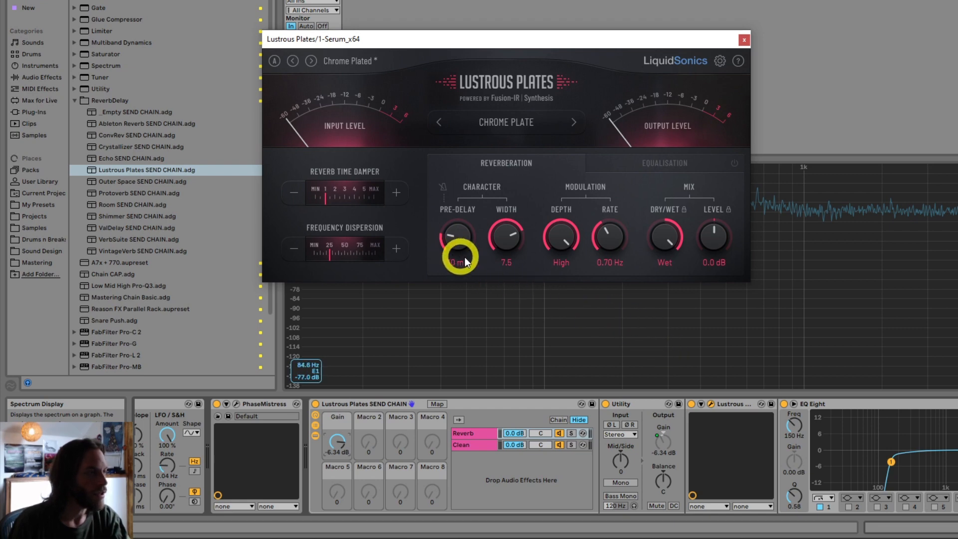
click(504, 120)
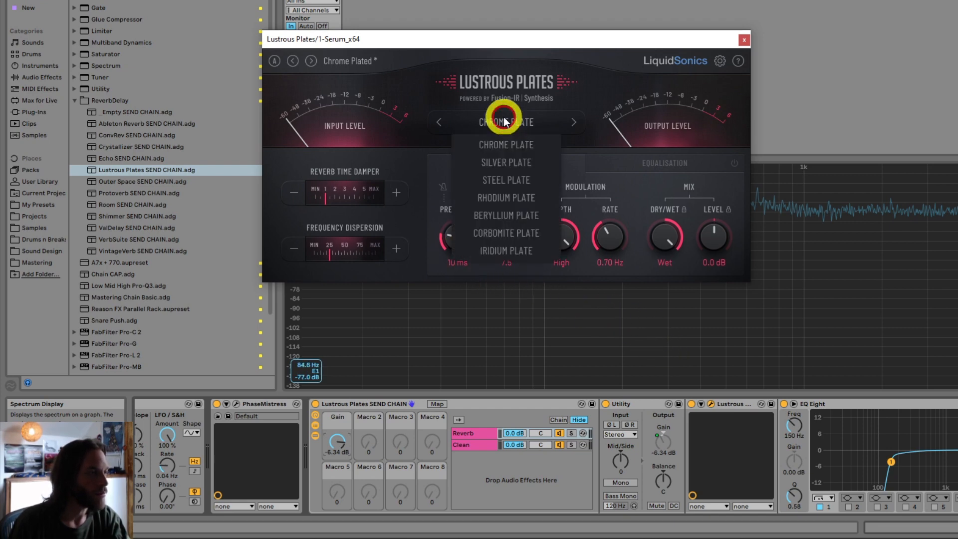
click(520, 220)
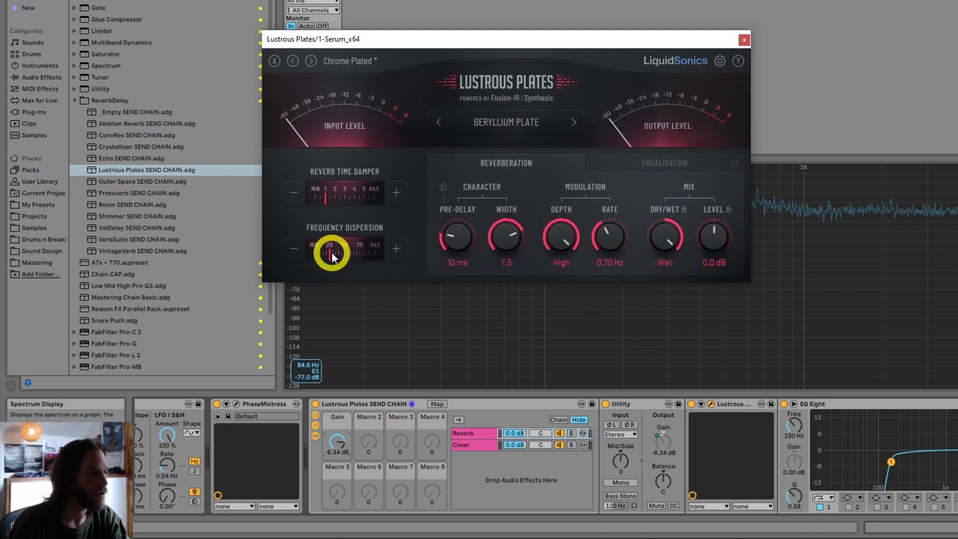
drag(332, 255, 434, 267)
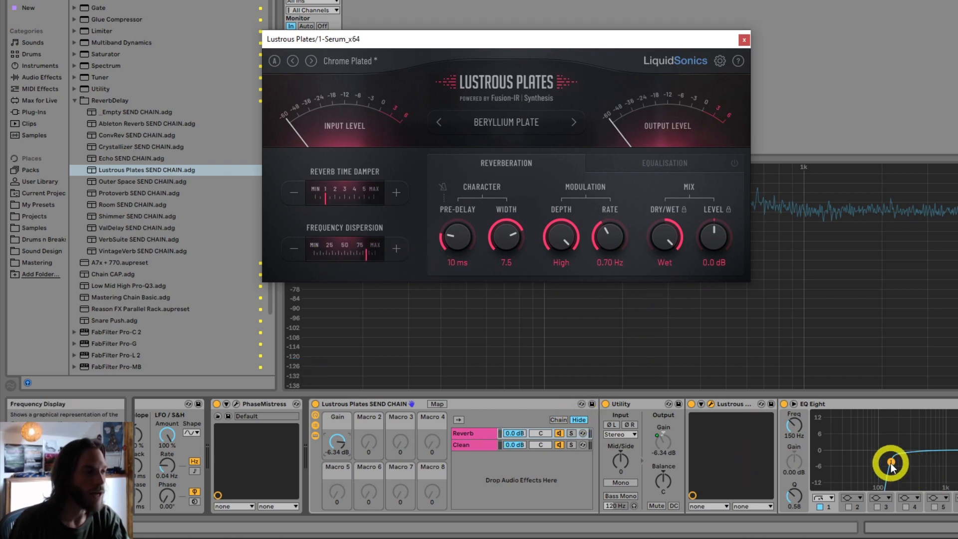
Raise the low cut of the reverb chain's EQ Eight to 225 Hz and set the rack's Gain macro to -4.69 dB.
mouse_move(892, 463)
mouse_down()
mouse_move(912, 469)
mouse_move(894, 460)
mouse_move(903, 467)
mouse_up()
drag(333, 445, 336, 440)
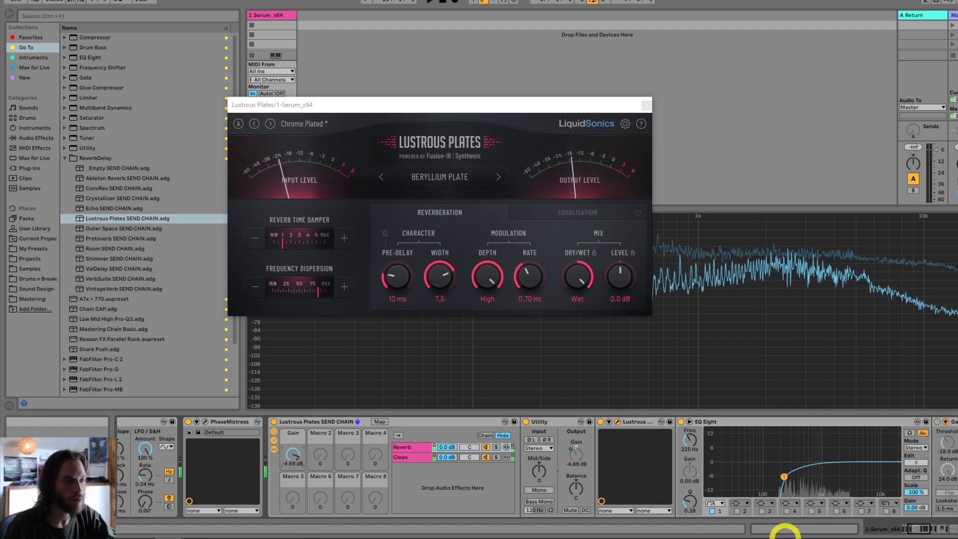
Enable band 7 of the reverb's EQ Eight as a high shelf at 1.44 kHz with -8.06 dB gain.
click(863, 514)
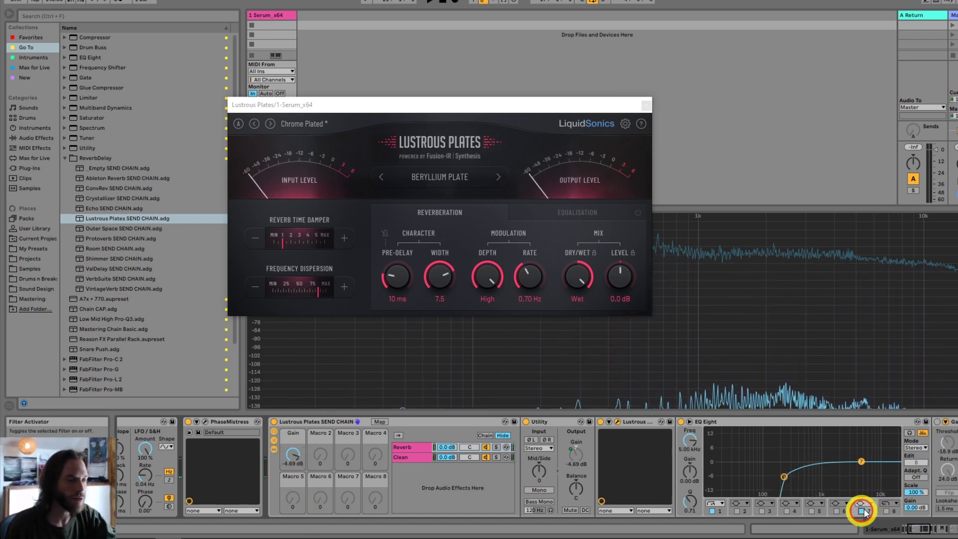
drag(861, 460, 831, 480)
click(862, 503)
click(862, 480)
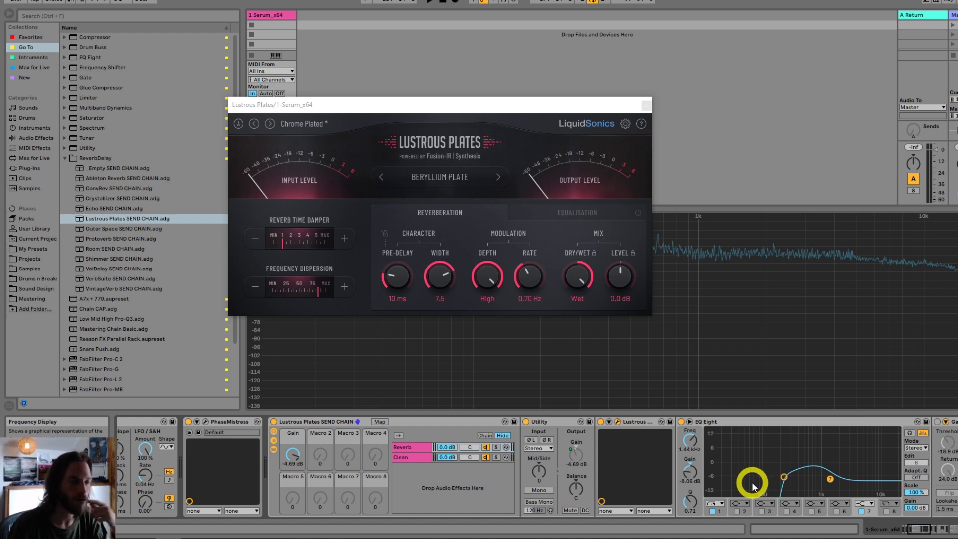
Turn on the Gate that follows the reverb's EQ Eight and show its sidechain settings.
scroll(724, 481, right, 5)
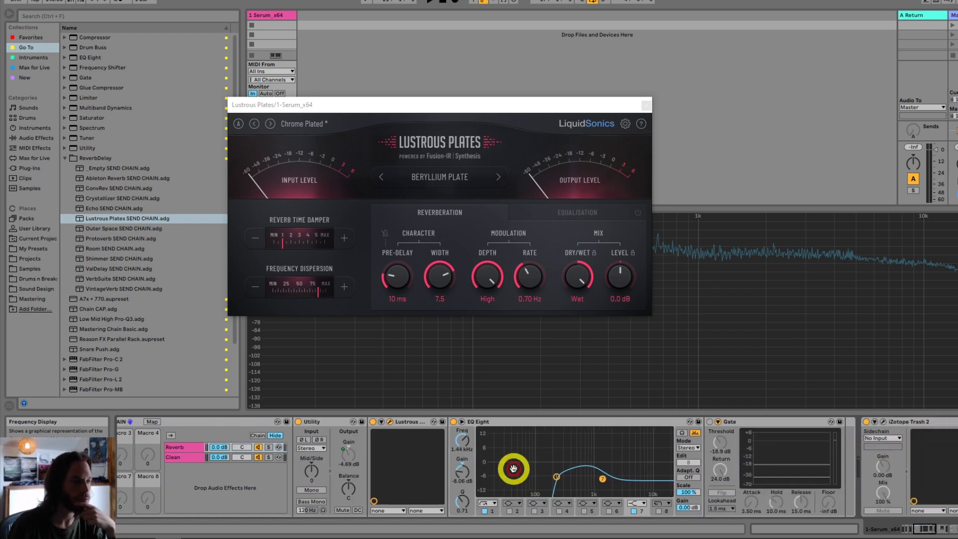
click(709, 424)
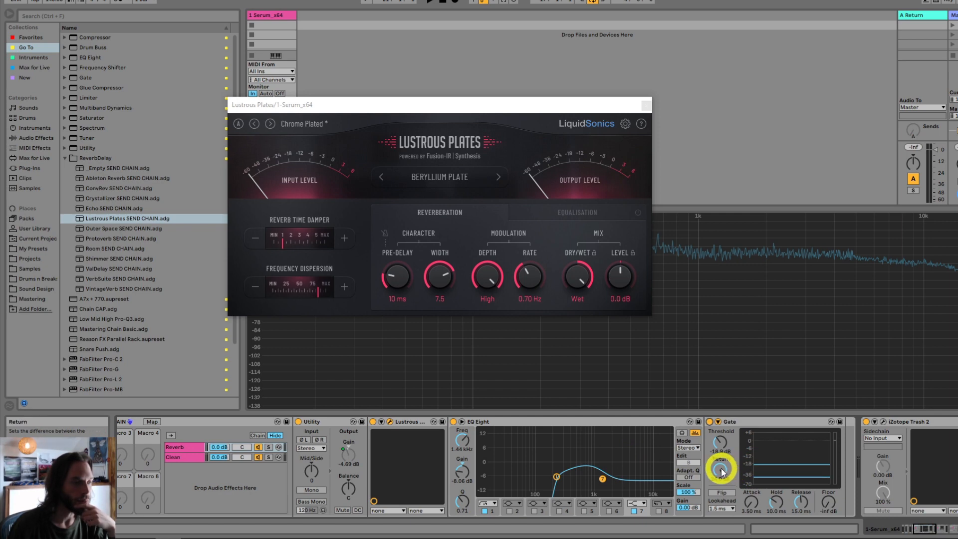
click(718, 422)
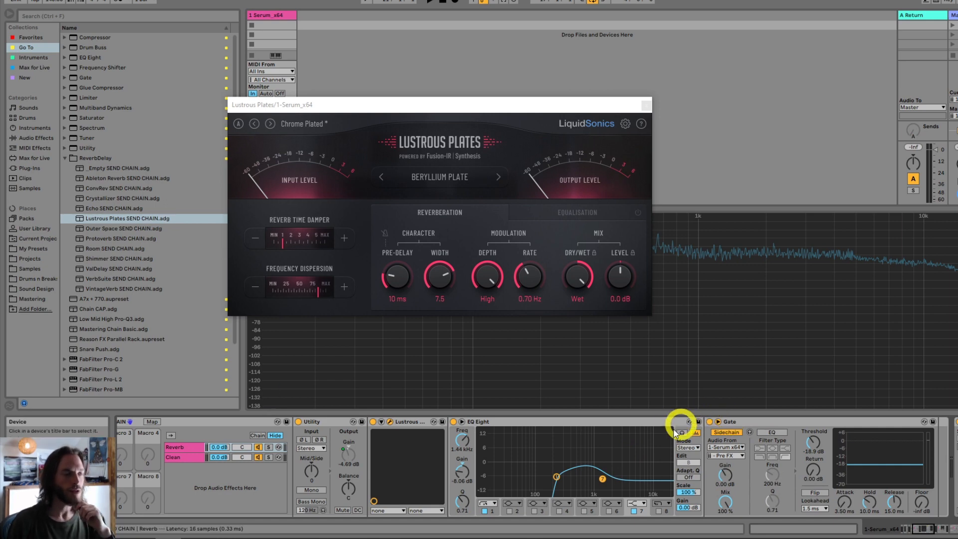
Examine the rack's Clean and Reverb chains and the gate's sidechain source options, keeping the 1-Serum_x64 track as source.
scroll(708, 449, up, 5)
click(372, 459)
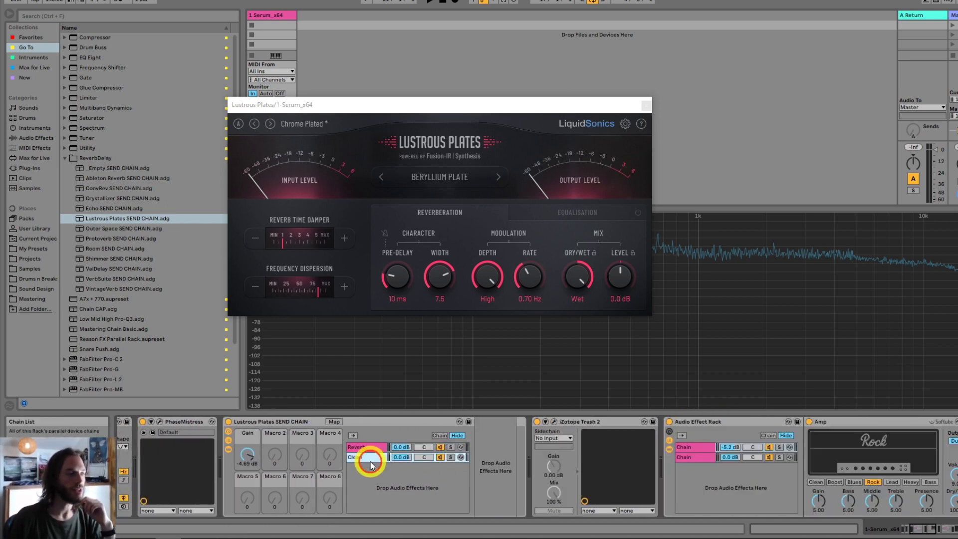
click(385, 448)
scroll(359, 454, down, 7)
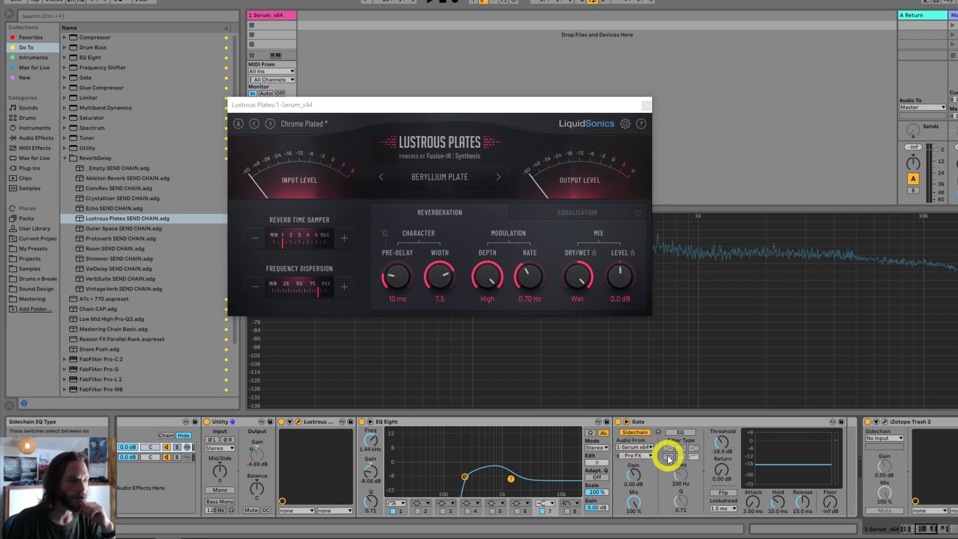
click(641, 447)
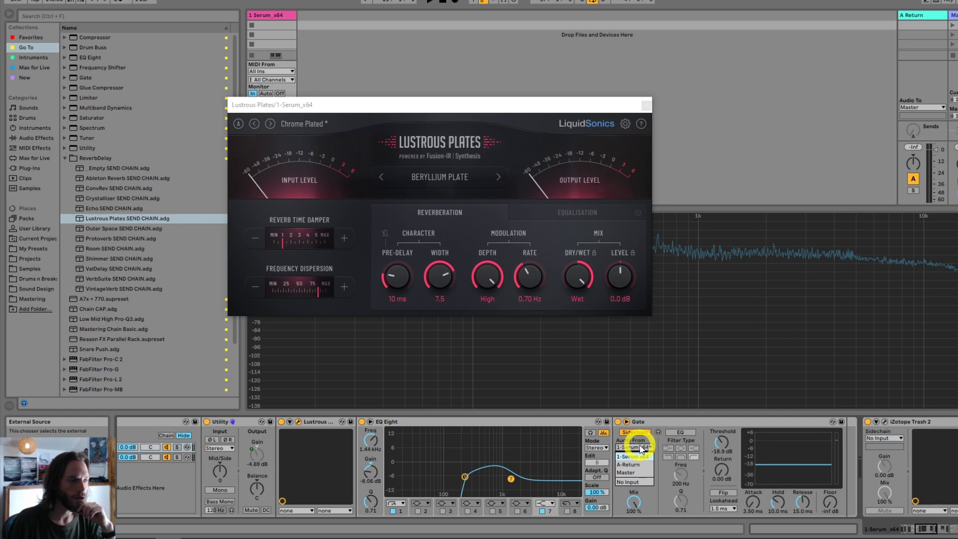
click(640, 454)
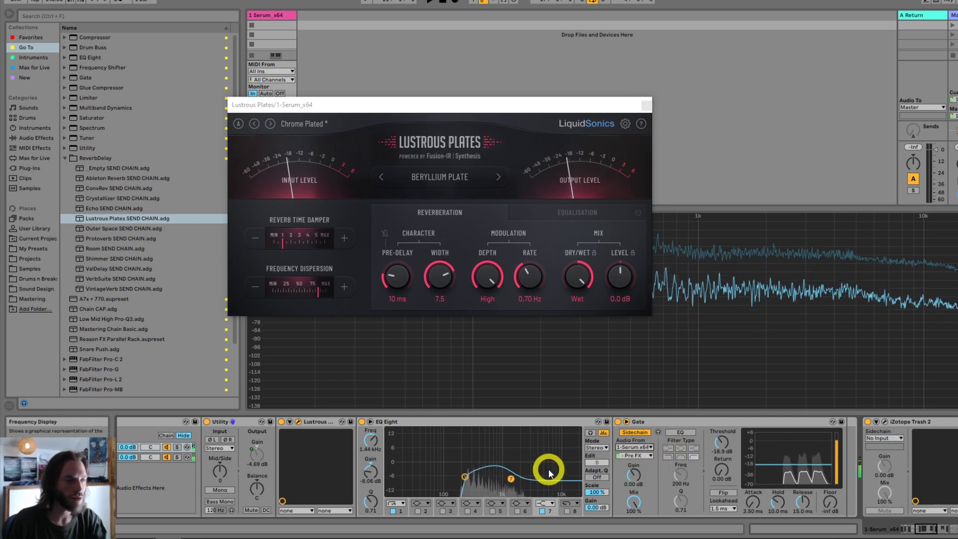
drag(511, 474, 726, 474)
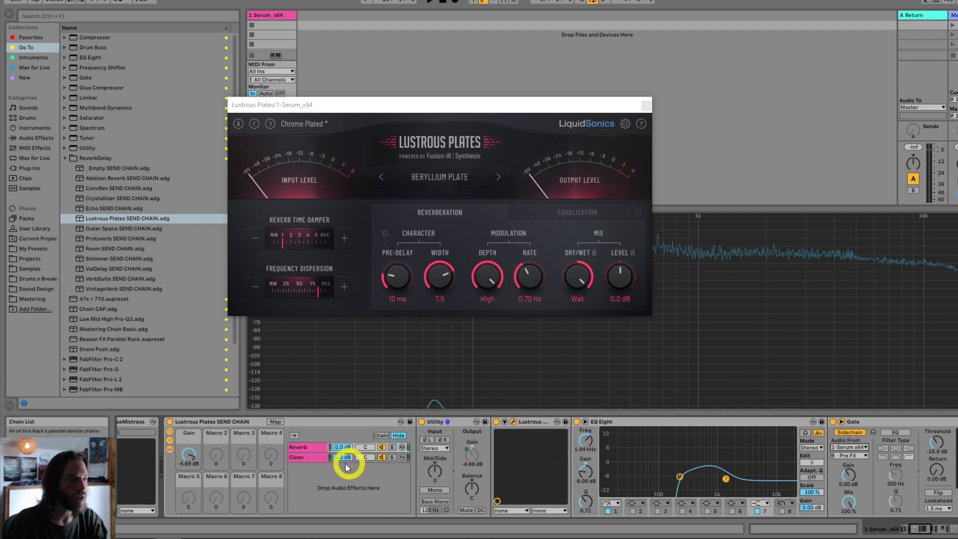
click(295, 457)
click(313, 447)
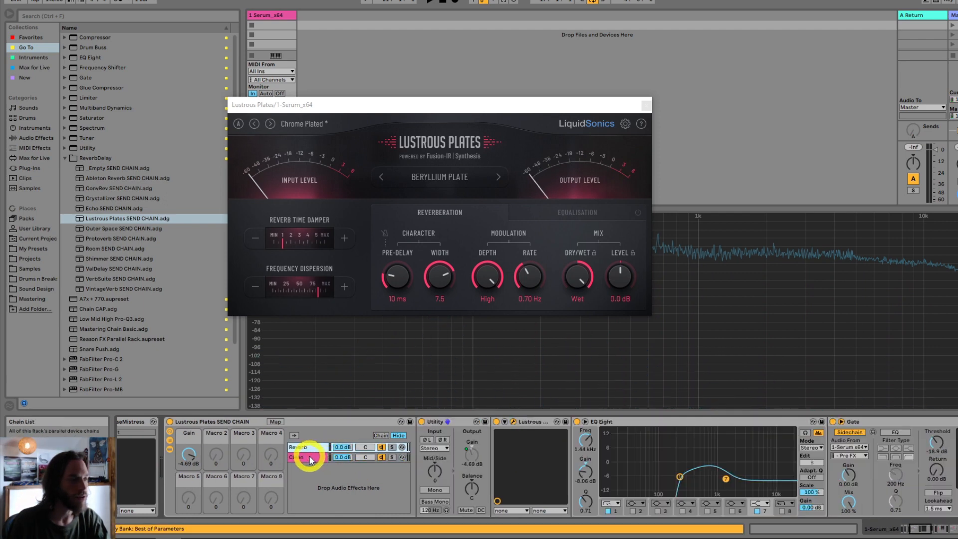
Lengthen the release time of the reverb chain's gate to 59.1 ms.
drag(715, 486, 490, 468)
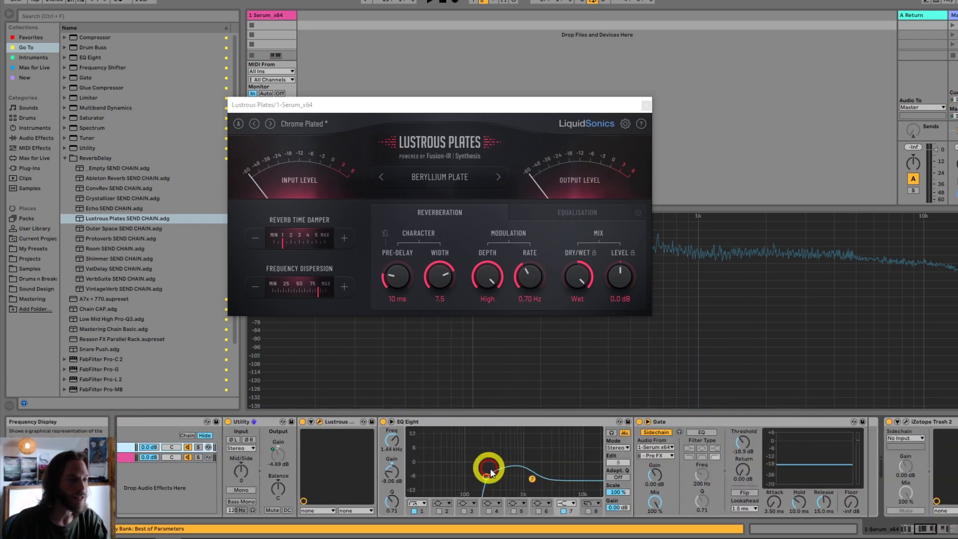
click(743, 472)
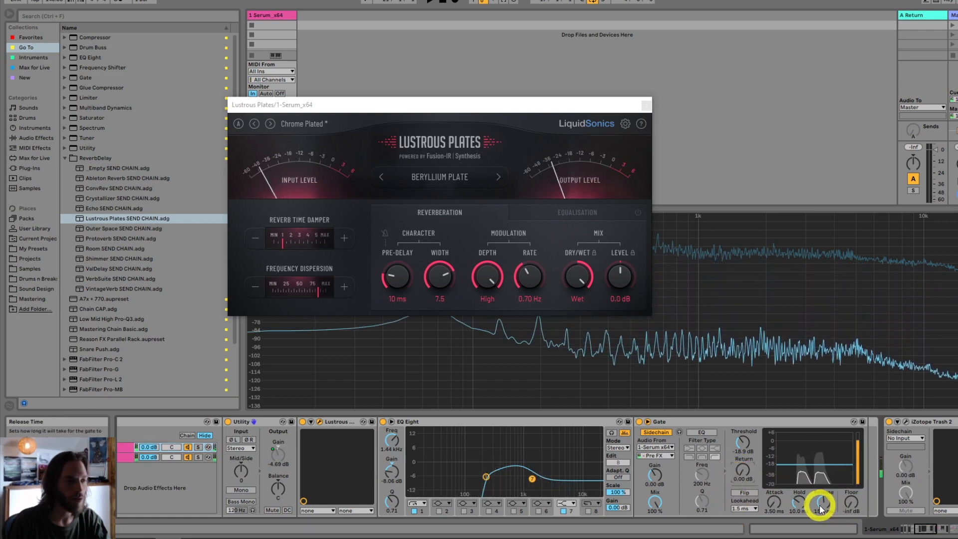
drag(824, 504, 824, 501)
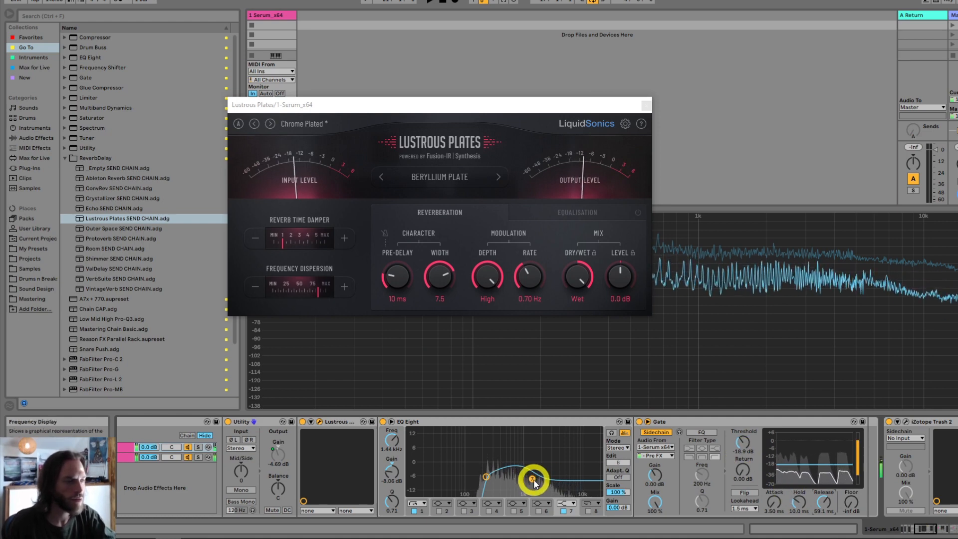
Lower the frequency and gain of the reverb EQ Eight's high shelf, and move its low cut down to 124 Hz.
drag(533, 480, 472, 479)
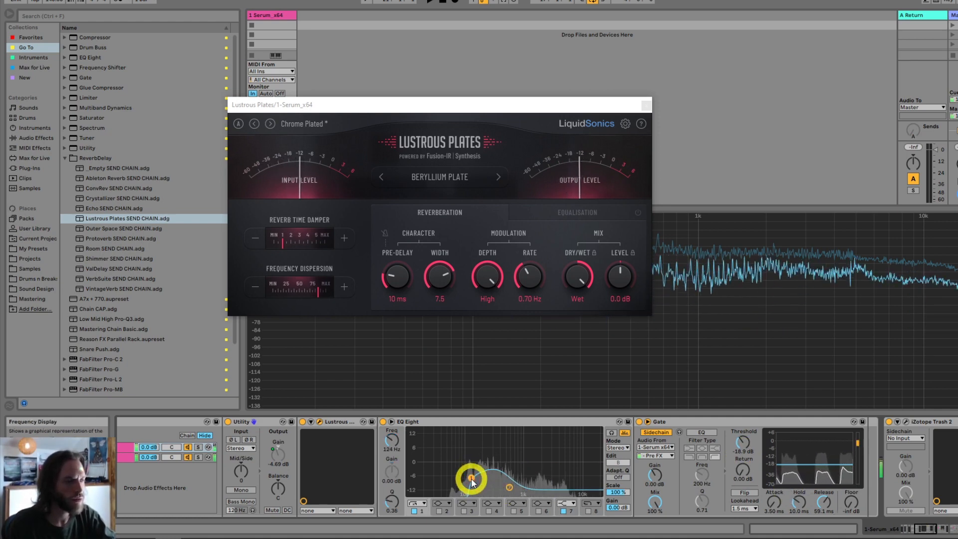